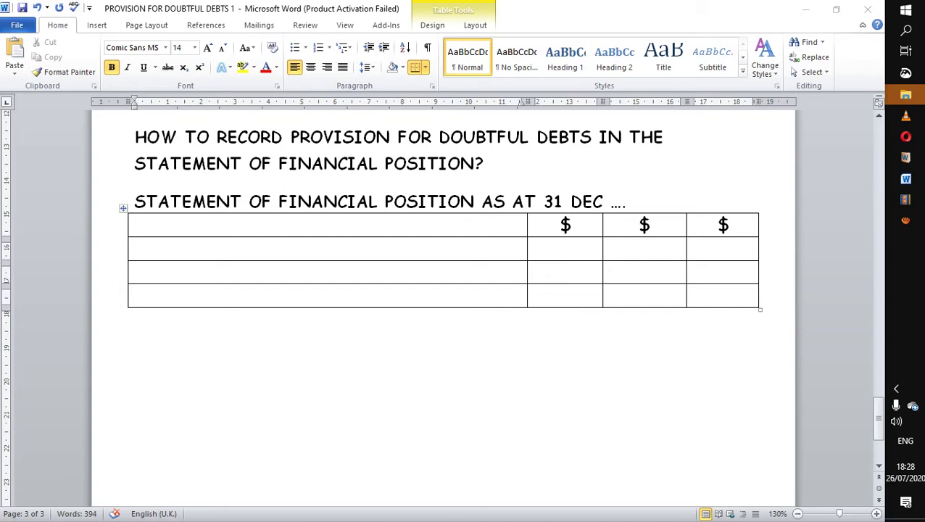
Step: Enter 2015 and the heading CURRENT ASSETS on separate lines in the statement of financial position table's first empty row
left_click_drag(878, 417, 879, 378)
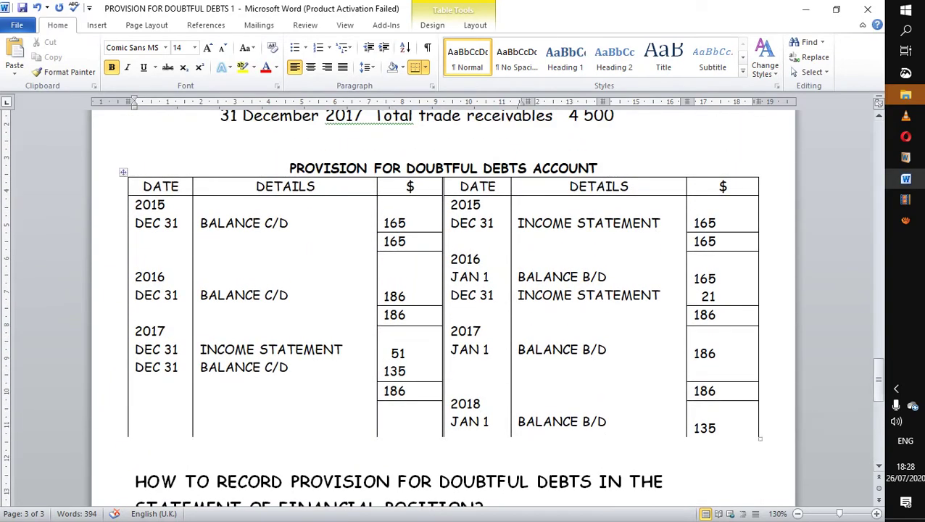
mouse_move(879, 378)
left_mouse_down()
mouse_move(878, 270)
mouse_move(878, 380)
left_mouse_up()
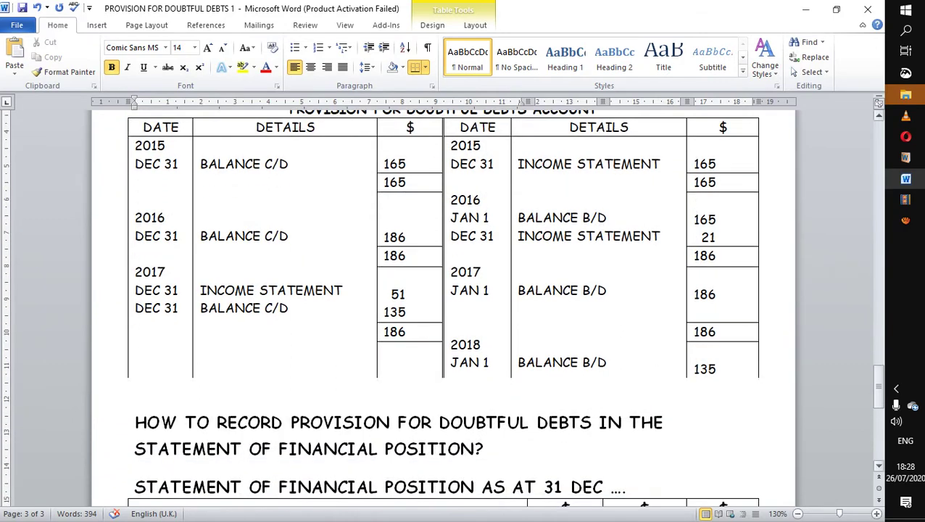
left_click_drag(878, 381, 878, 410)
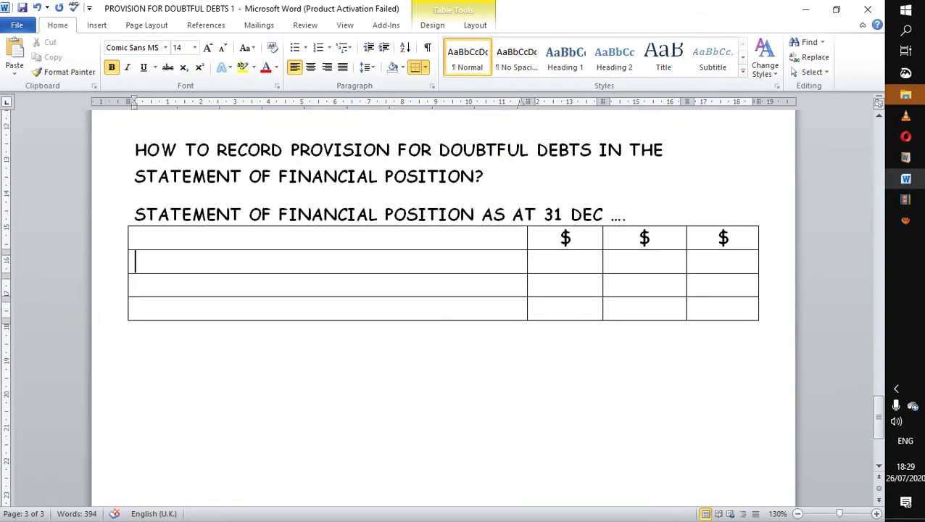
type("2015")
key("Return")
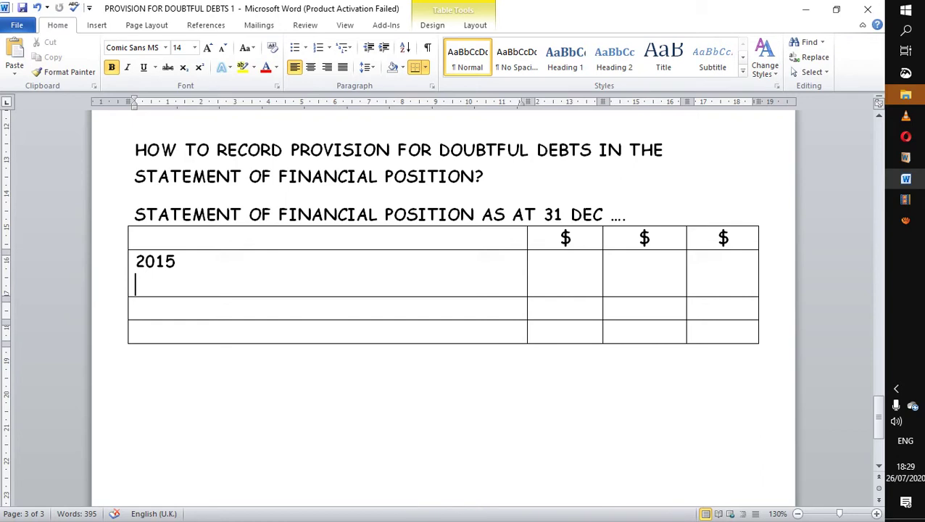
type("CUR")
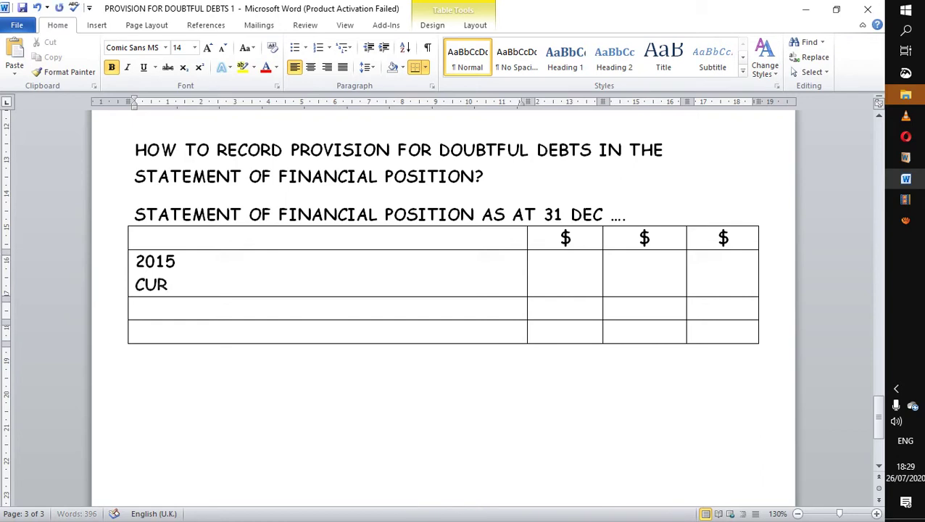
type("RENT")
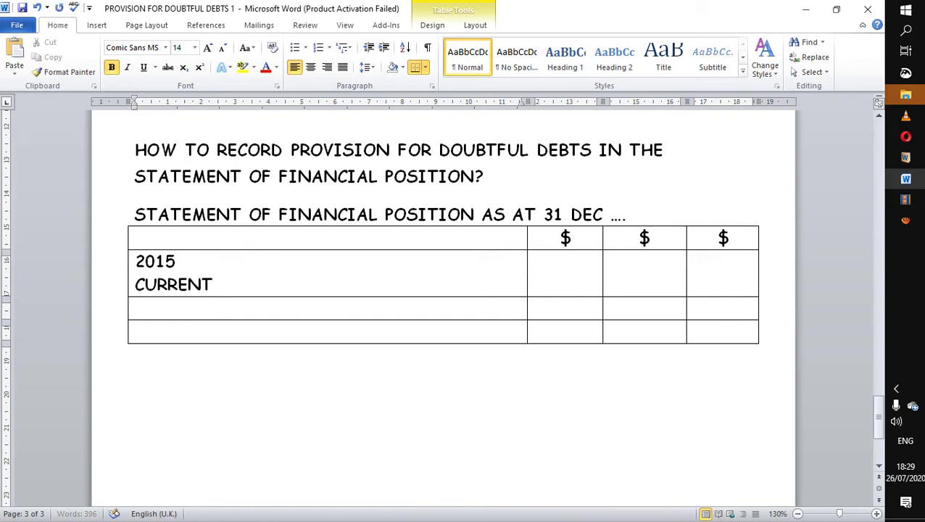
type(" ASS")
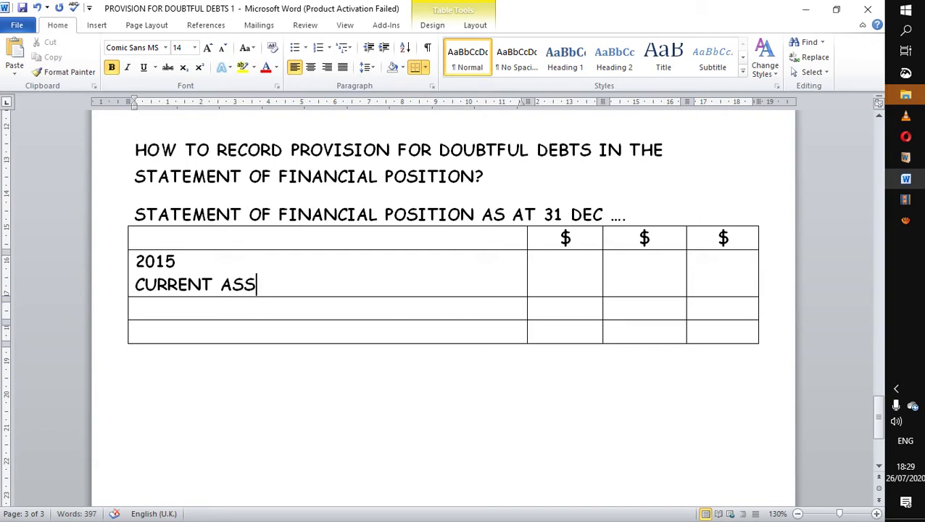
type("ETS")
key("Return")
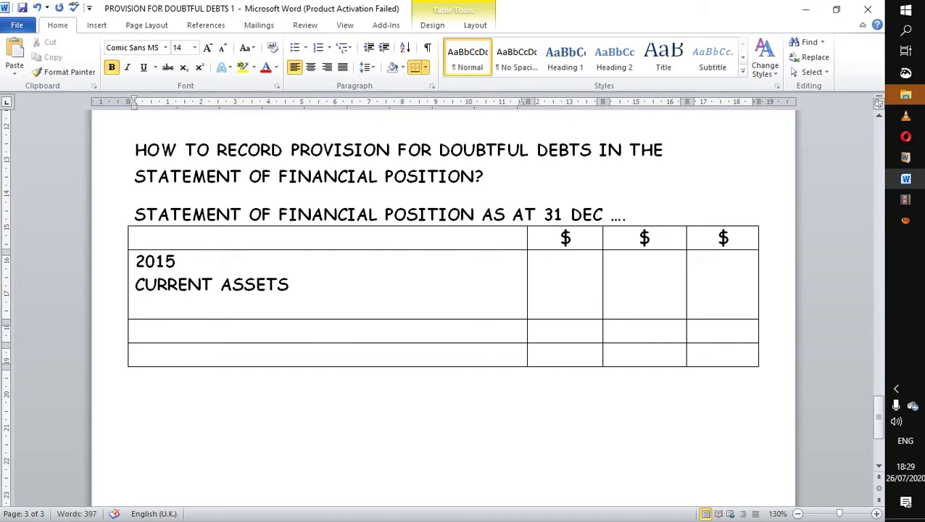
Step: Add the line TRADE RECEIVABLES under CURRENT ASSETS and enter its 2015 amount, 5 500, in the first $ column
type("TRADE REC")
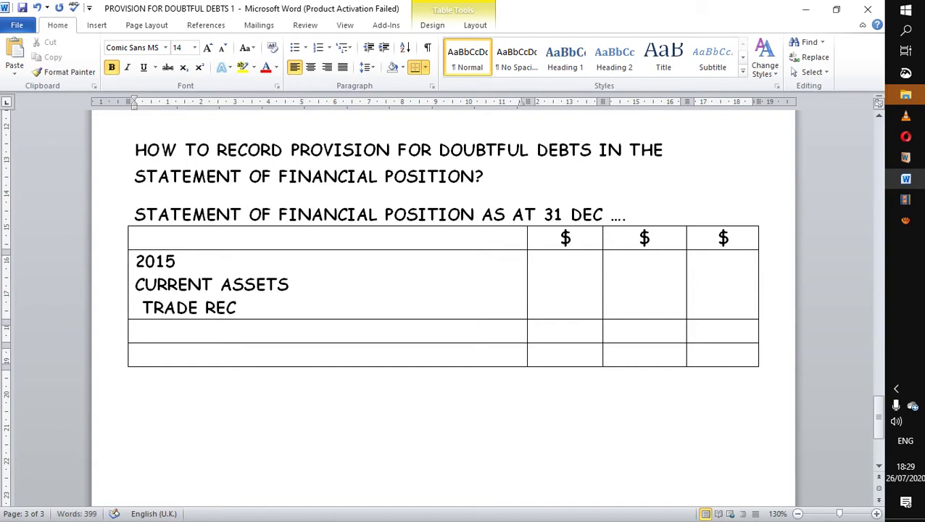
type("EIVABLES")
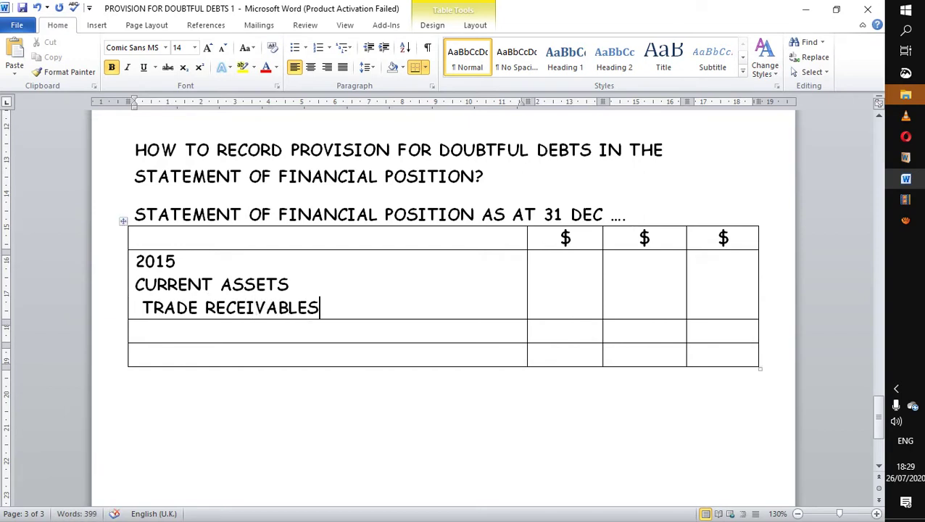
left_click_drag(878, 417, 877, 364)
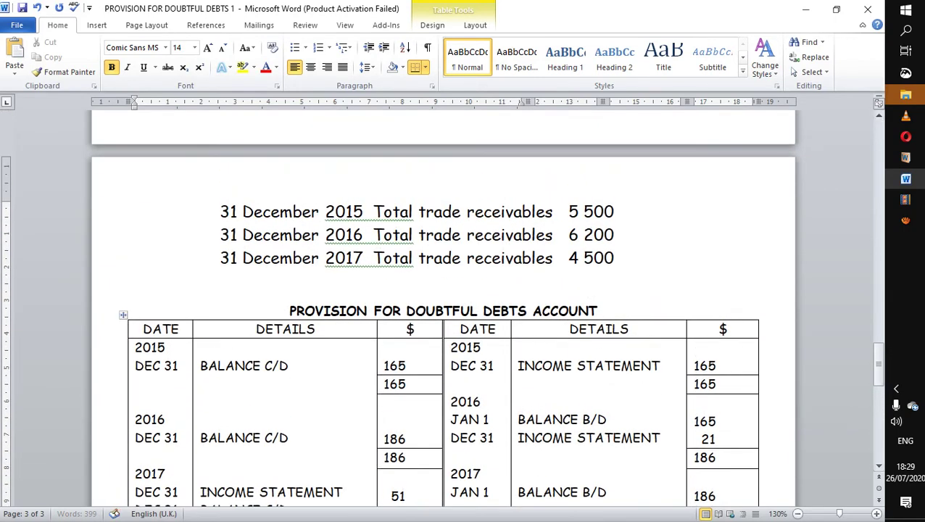
left_click_drag(568, 211, 623, 211)
left_click(614, 234)
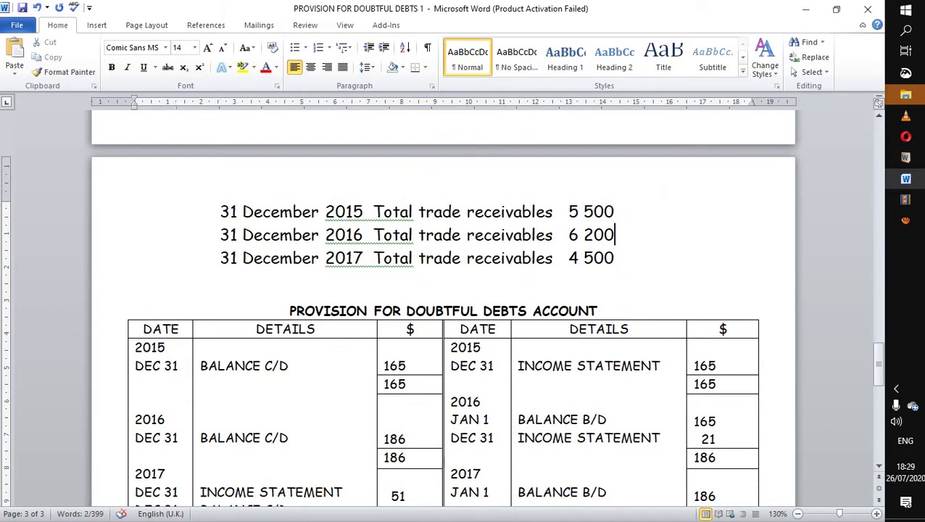
left_click_drag(878, 366, 879, 403)
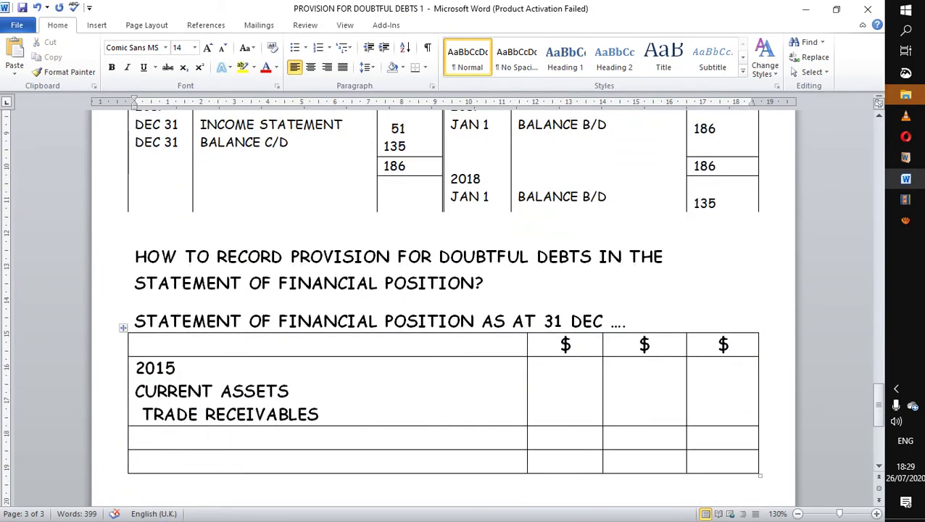
left_click(535, 366)
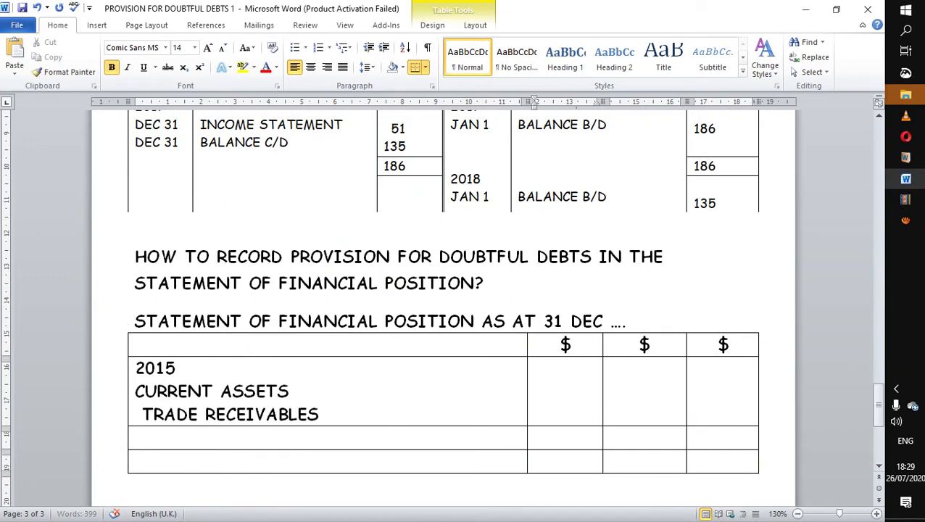
key("Return")
key("Return")
type("5 500")
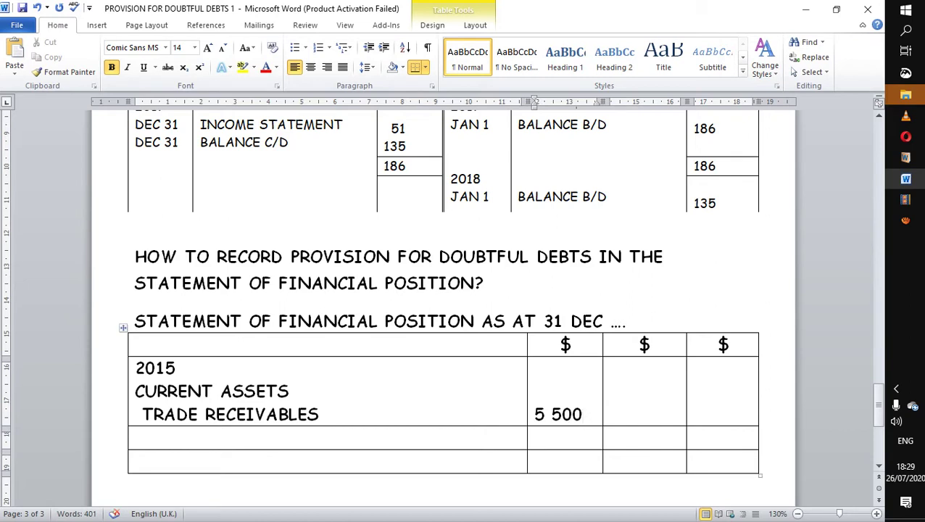
Step: Add the indented line LESS: PROVISION FOR DOUBTFUL DEBTS below TRADE RECEIVABLES
left_click(320, 414)
key("Return")
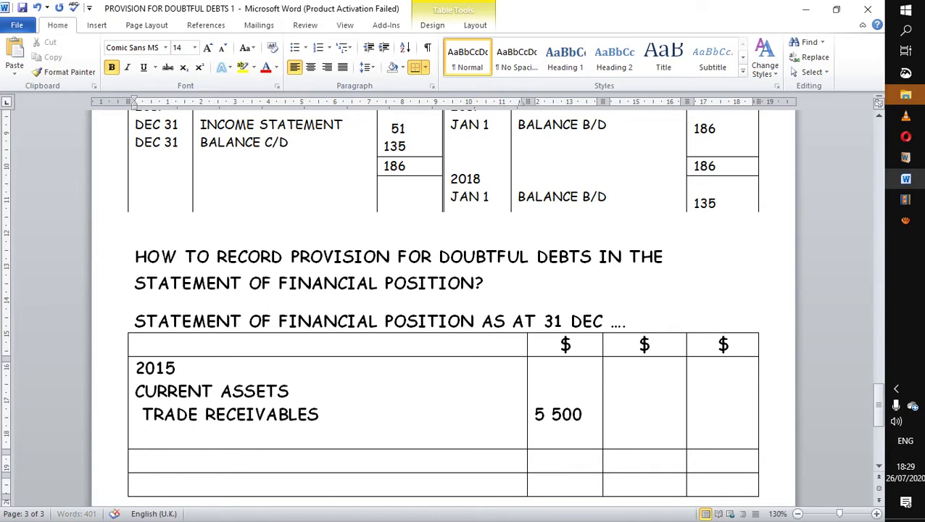
type("LESS")
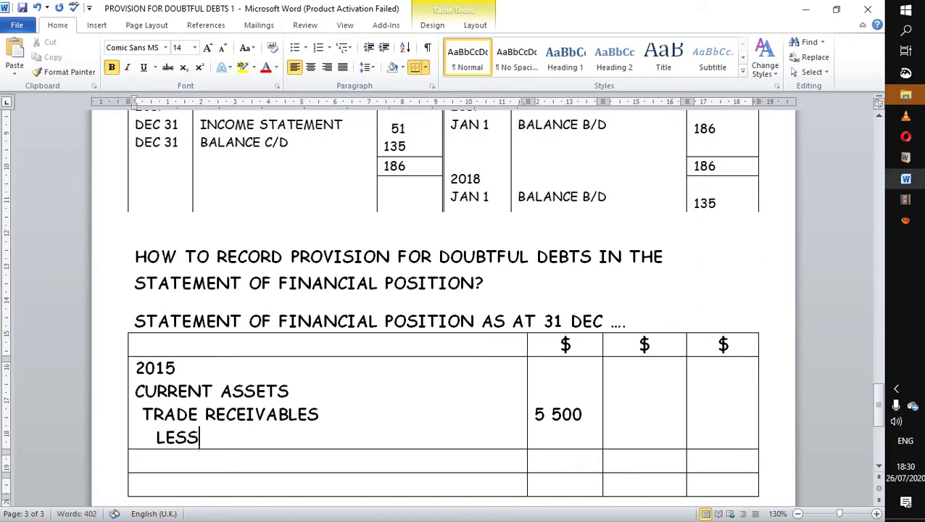
type(": pROVIO")
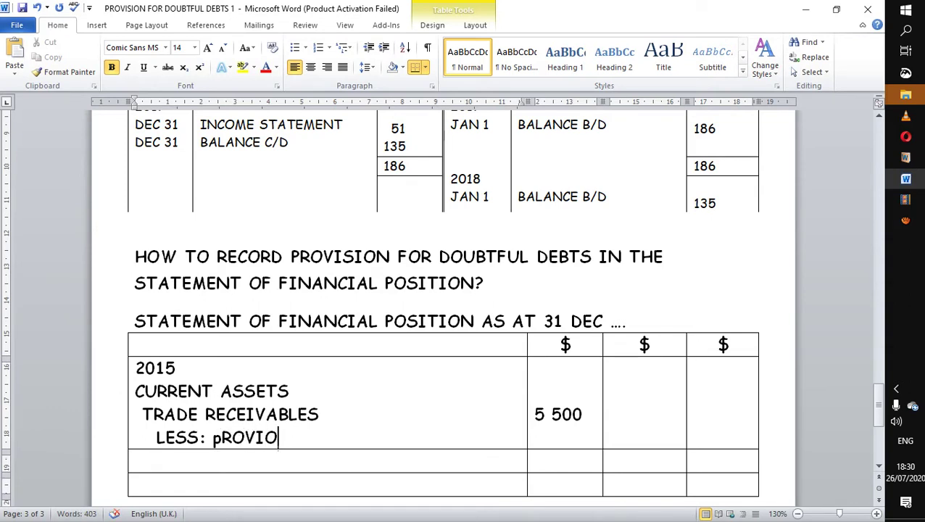
left_click(222, 437)
key("BackSpace")
type("P")
left_click(277, 437)
key("BackSpace")
type("SIO")
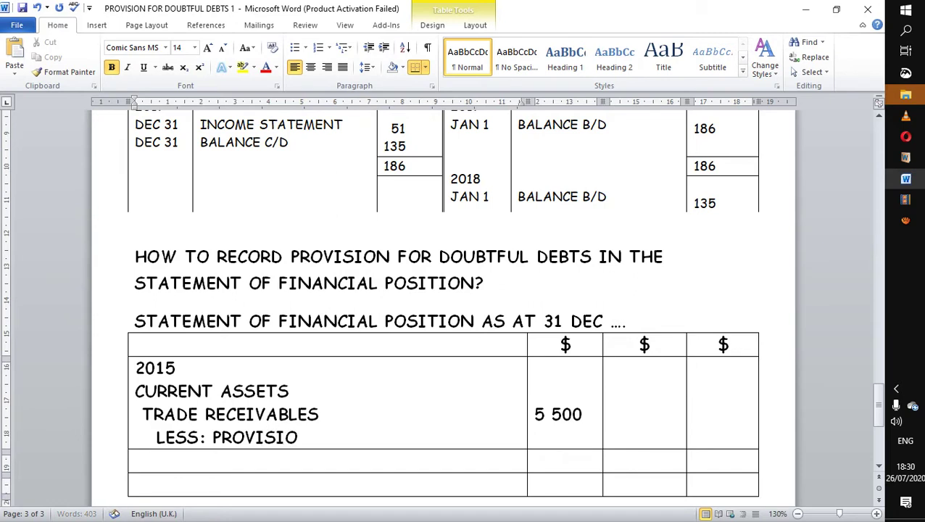
type("N FOR")
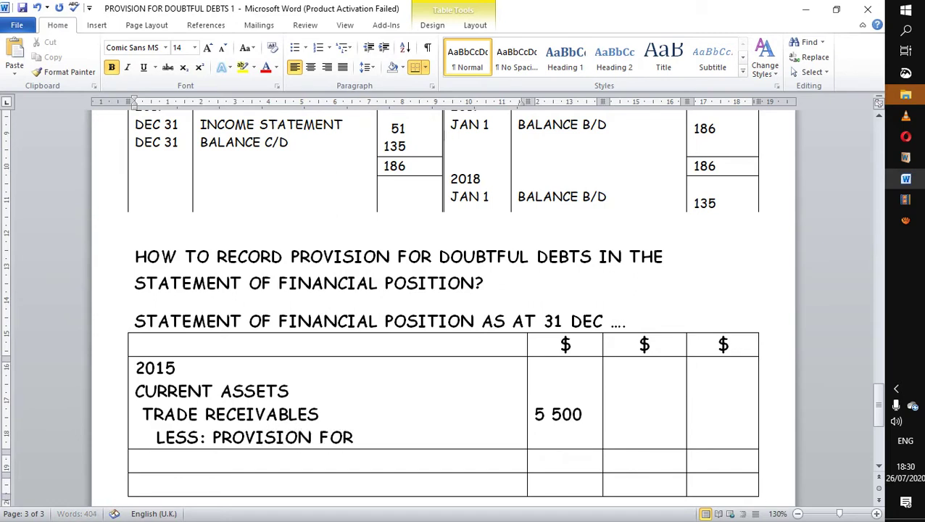
type(" DOUBT")
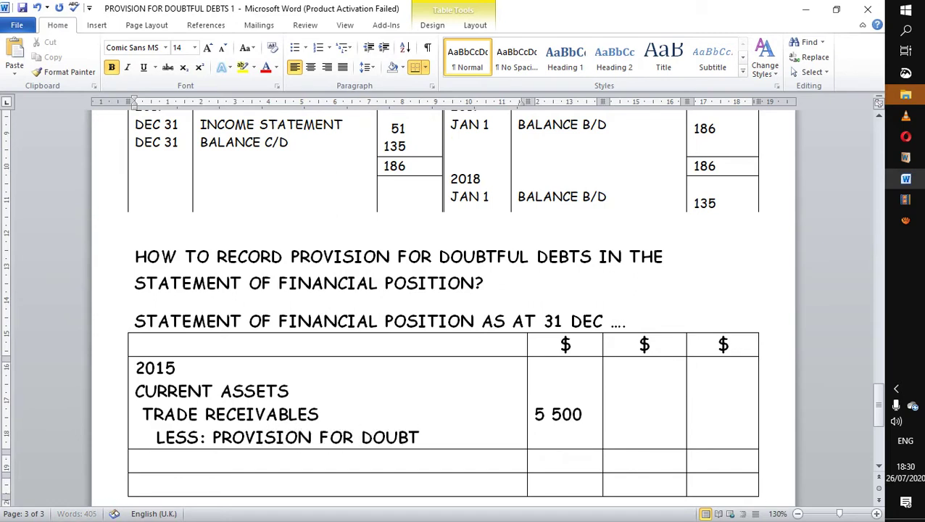
type("FUL DEBTS")
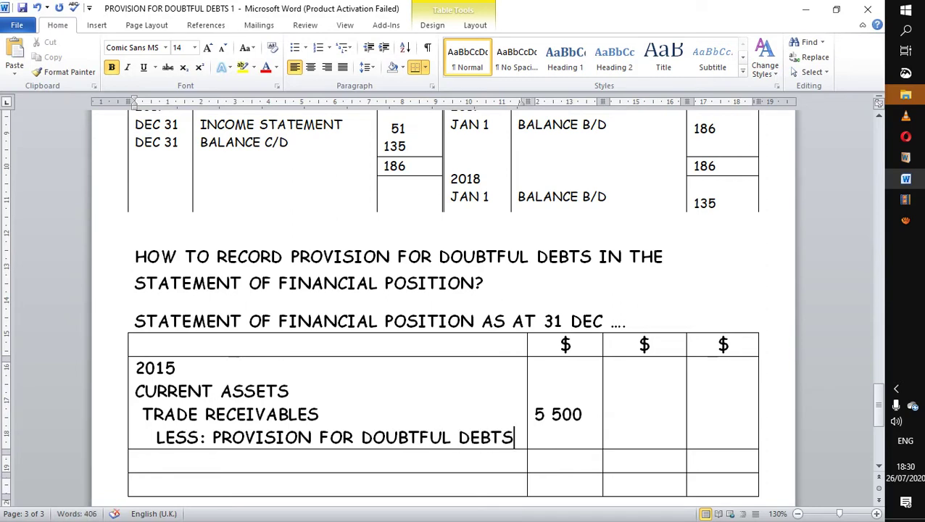
Step: Enter the 2015 provision from the provision account as (165) below 5 500, indented slightly from the cell's edge
left_click(582, 414)
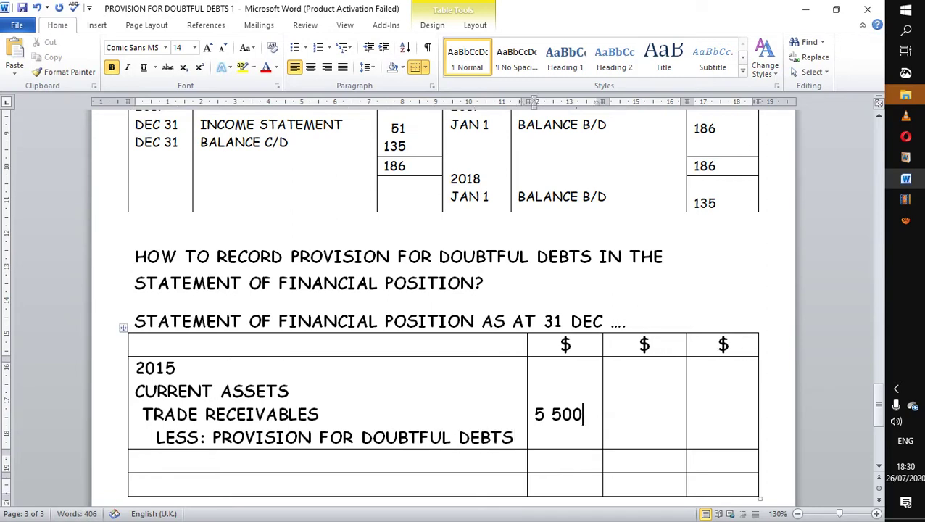
key("Return")
type("(")
scroll(442, 304, "up", 3)
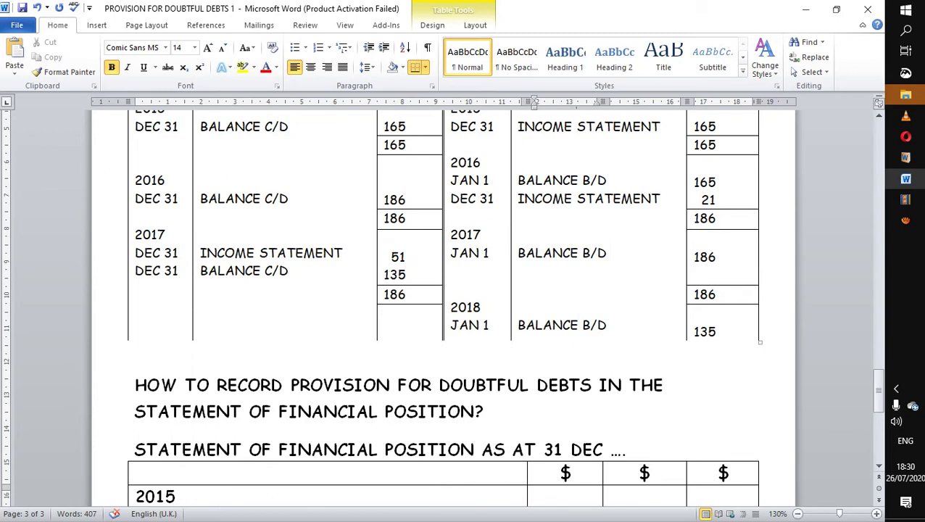
scroll(442, 304, "up", 1)
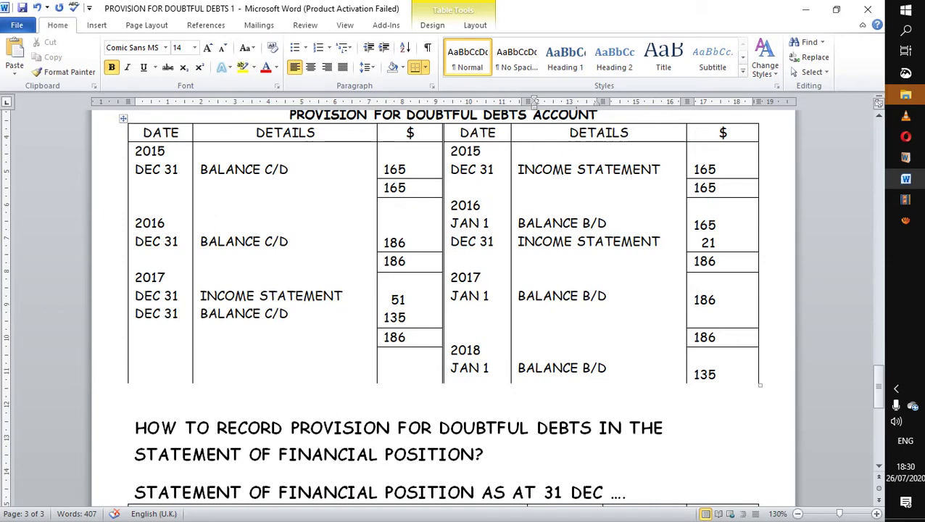
left_click(690, 225)
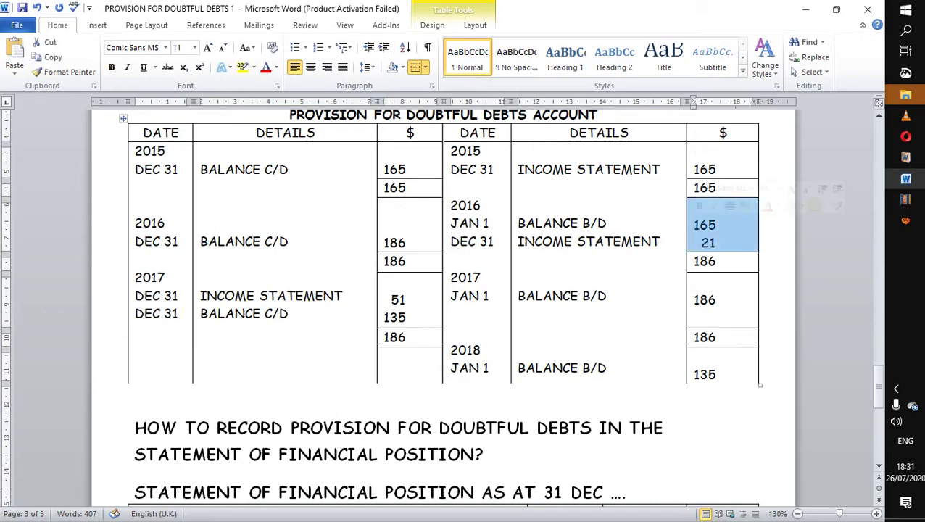
left_click(693, 225)
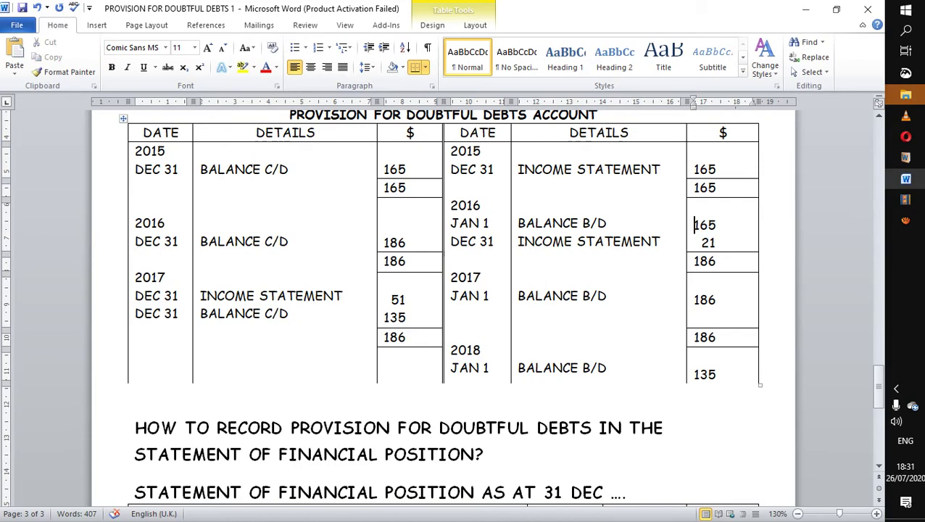
scroll(444, 312, "down", 5)
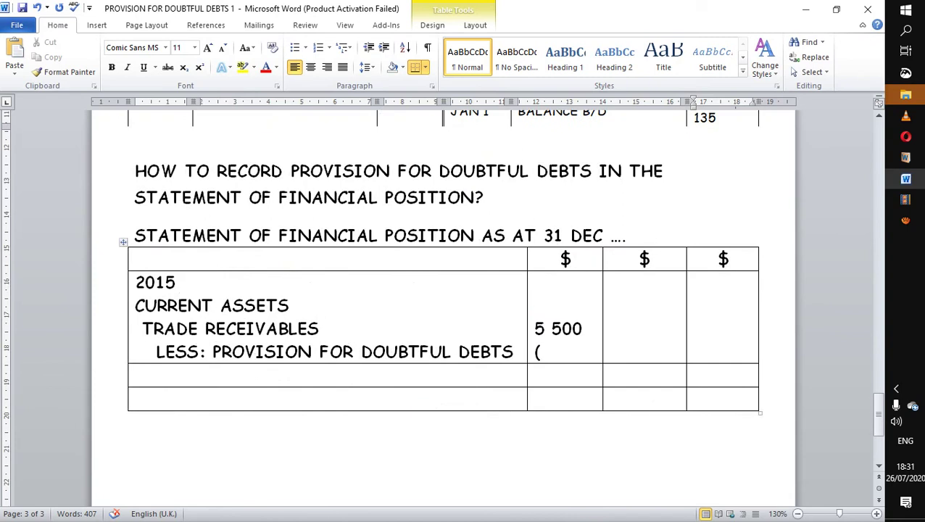
left_click(542, 352)
type("165")
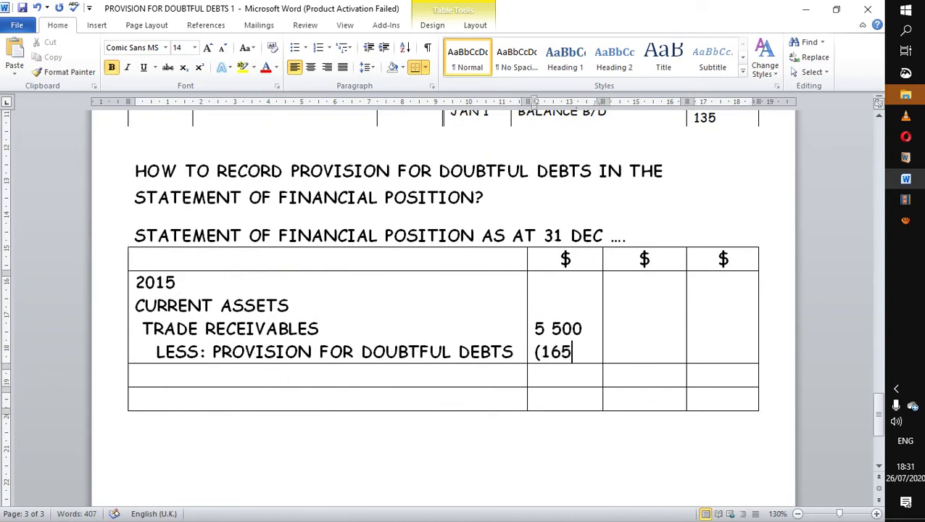
type(")")
left_click(534, 351)
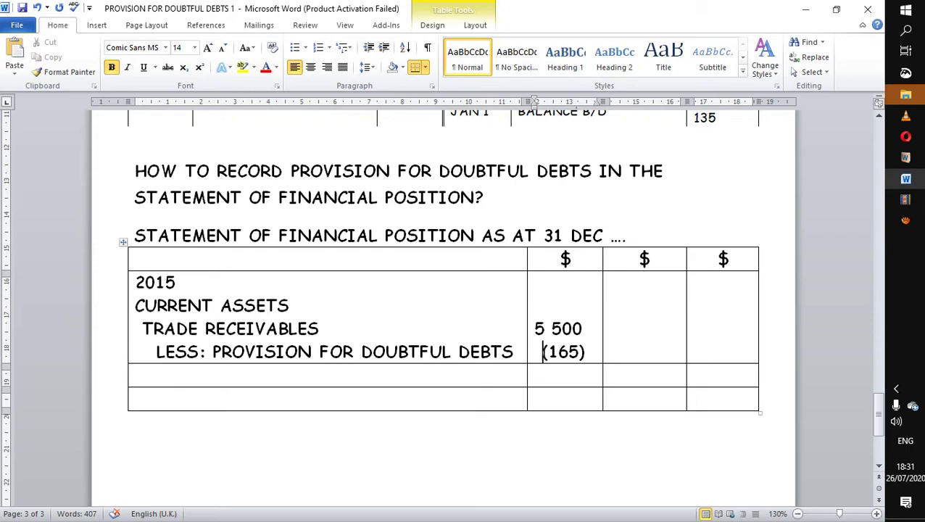
Step: Enter the net receivables 5 335 in the second $ column on the provision line and underline the CURRENT ASSETS heading
left_click(608, 282)
key("Return")
key("Return")
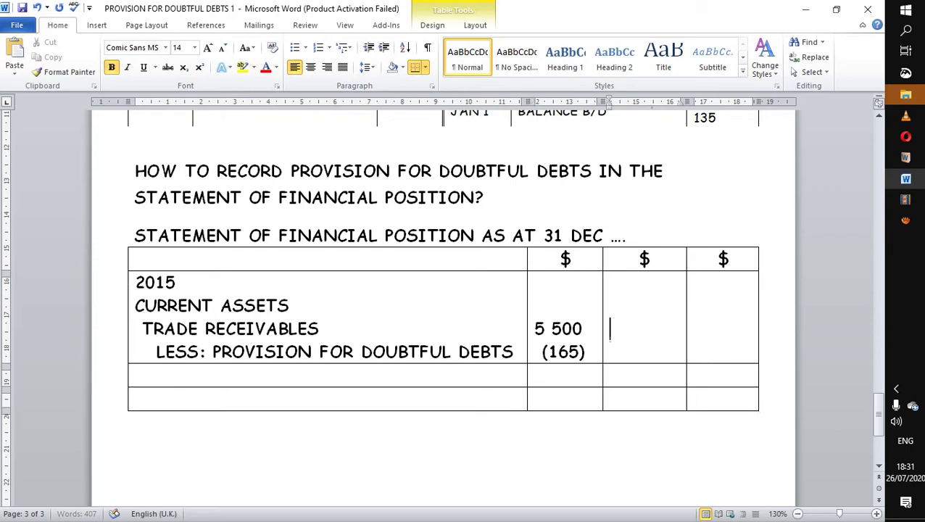
key("Return")
type("5 33")
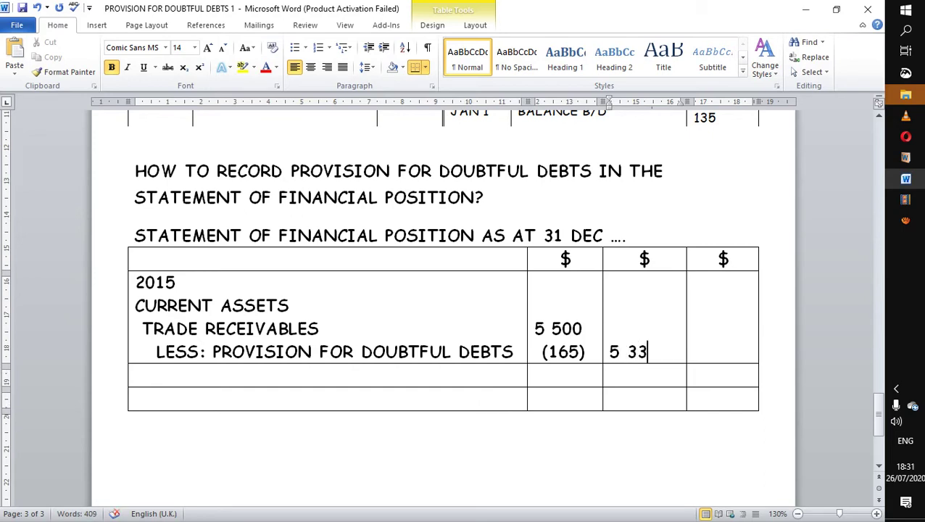
type("5")
left_click_drag(134, 305, 302, 305)
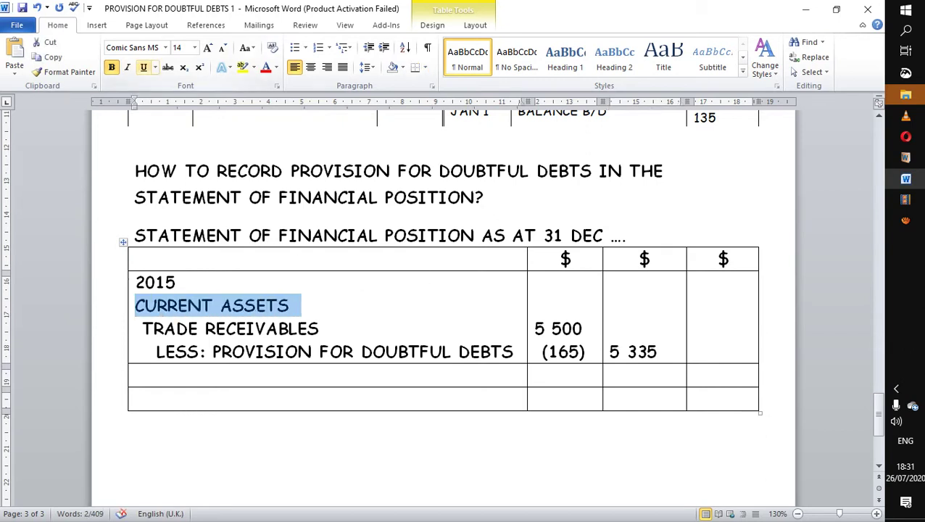
left_click(144, 67)
Step: Label the empty row below the 2015 entries 2016 and add the heading CURRENT ASSETS under the year
left_click(135, 374)
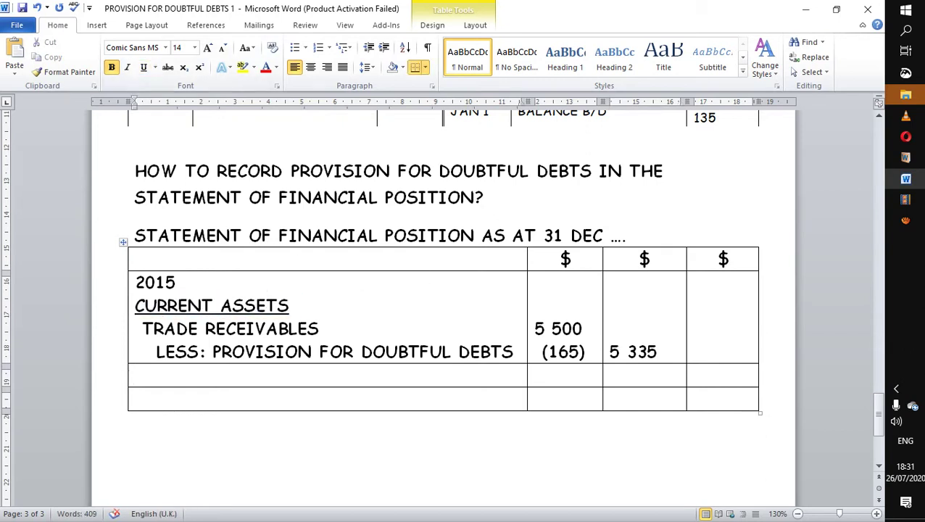
type("2015")
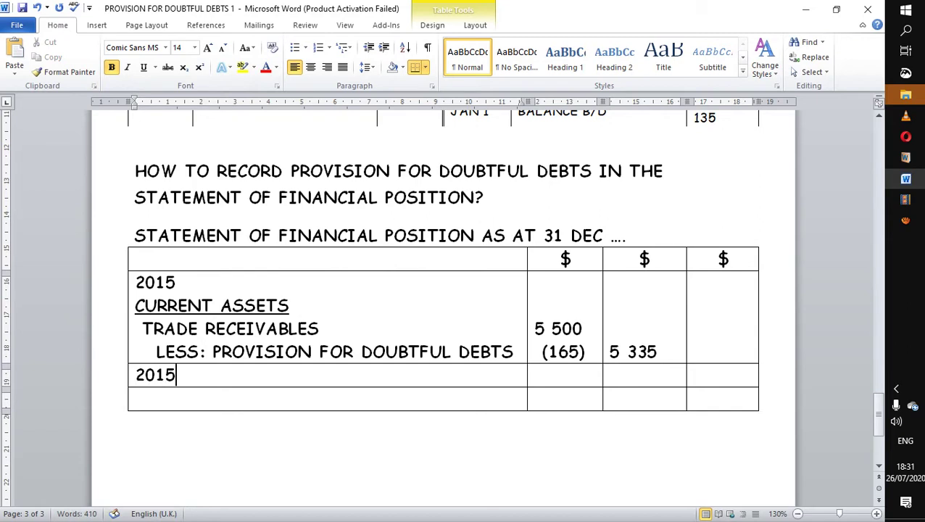
key("BackSpace")
type("6")
key("Return")
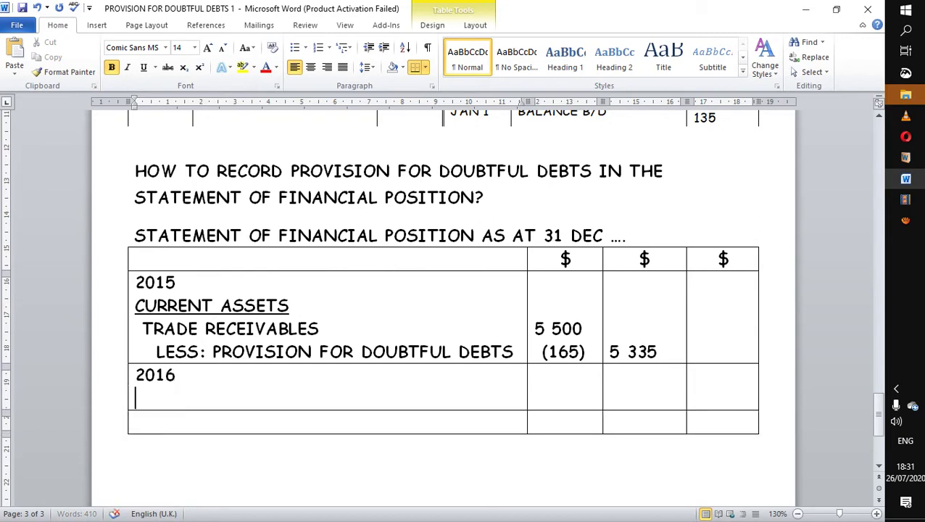
type("CURRENT A")
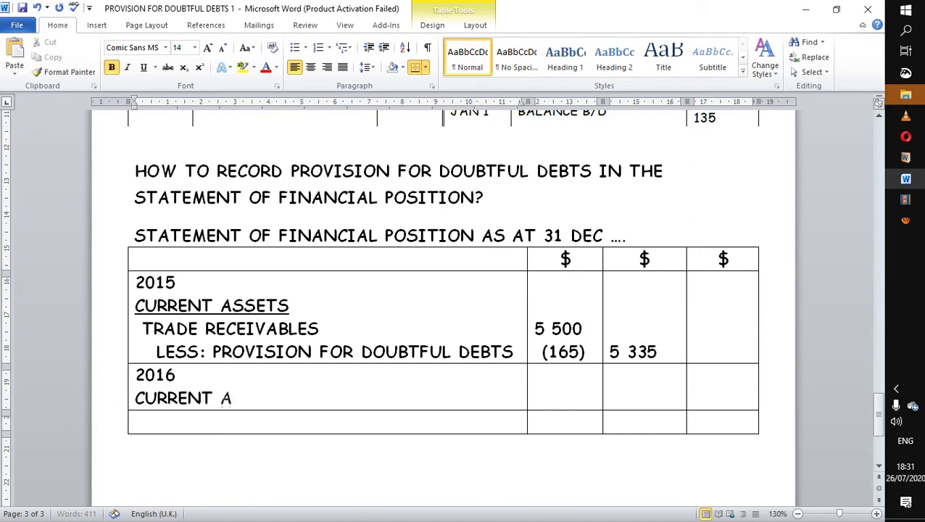
type("SSETS")
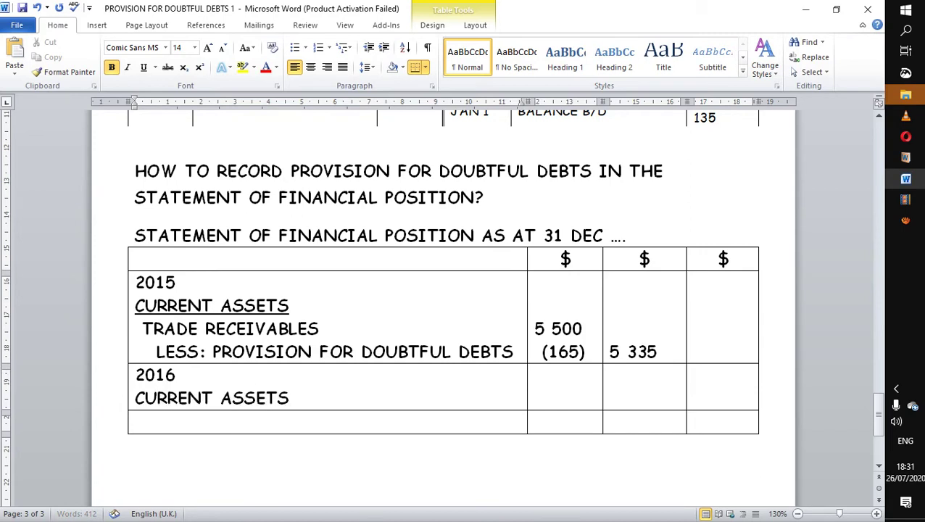
Step: Copy the 2015 TRADE RECEIVABLES and LESS: PROVISION FOR DOUBTFUL DEBTS lines below the 2016 CURRENT ASSETS heading and underline that heading
key("Return")
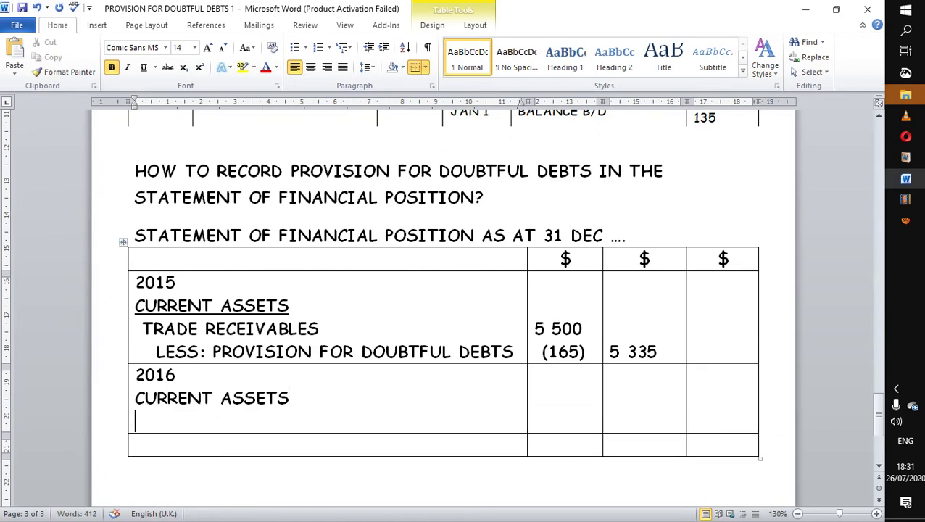
left_click_drag(140, 327, 513, 353)
key("ctrl+c")
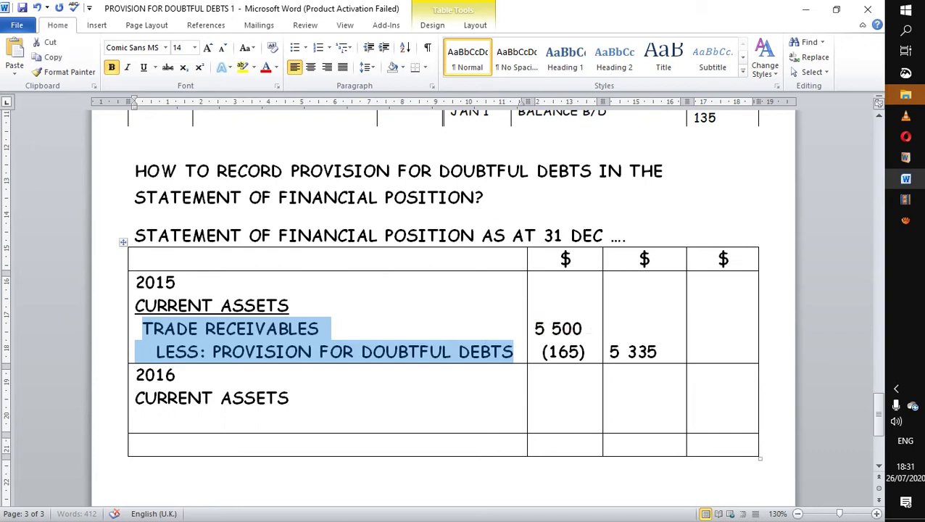
left_click(138, 420)
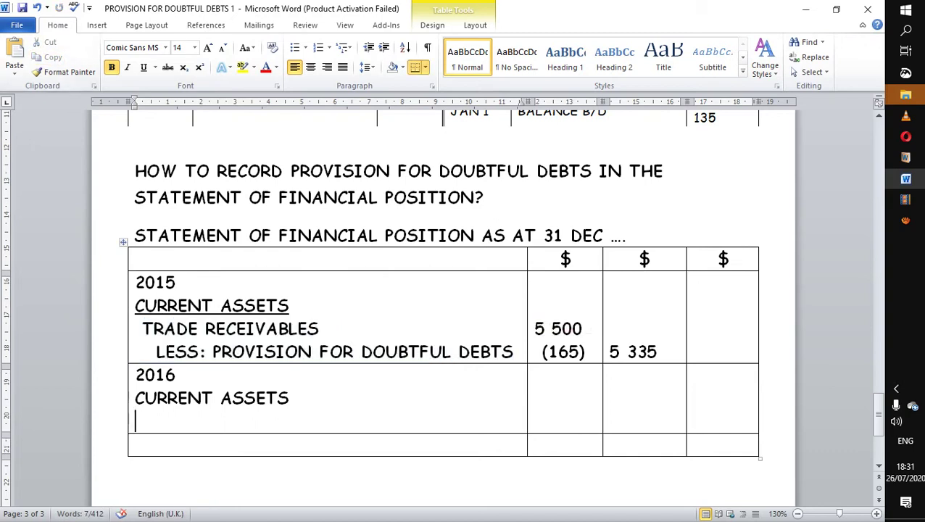
left_click(14, 72)
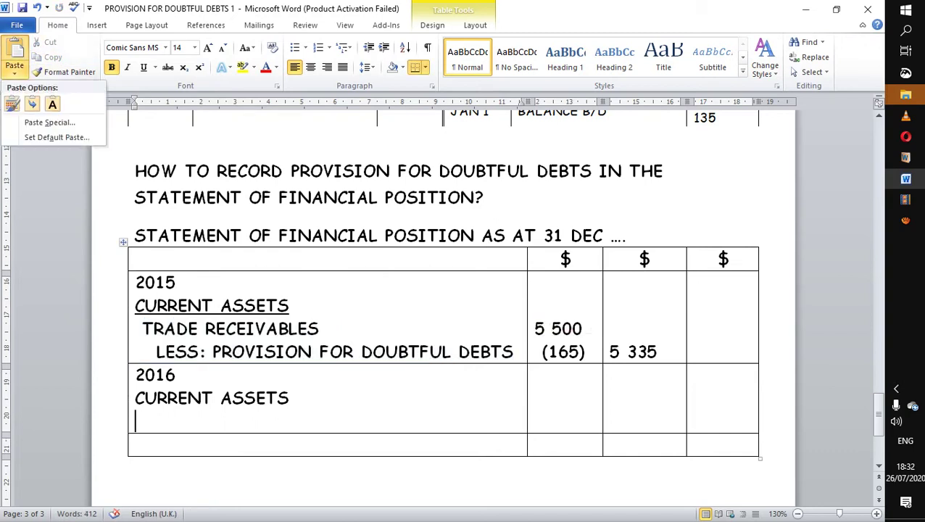
left_click(12, 104)
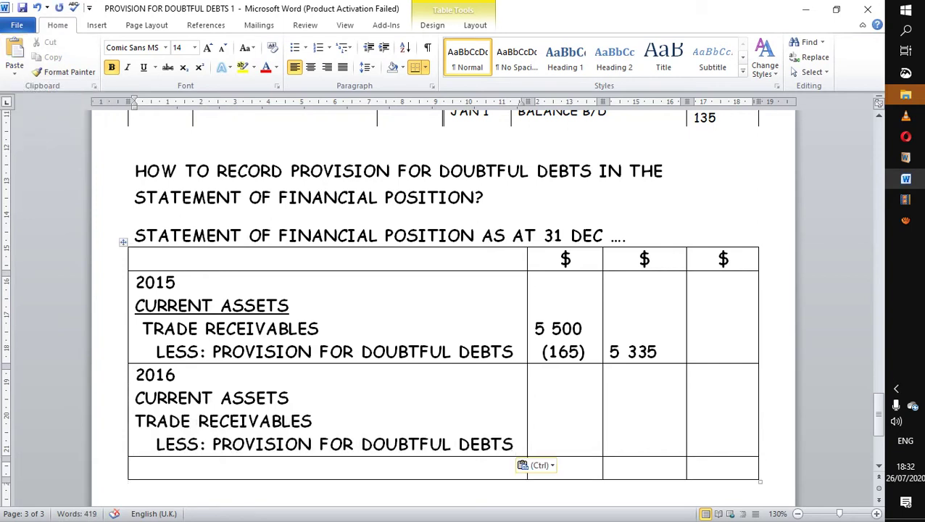
left_click_drag(135, 397, 301, 397)
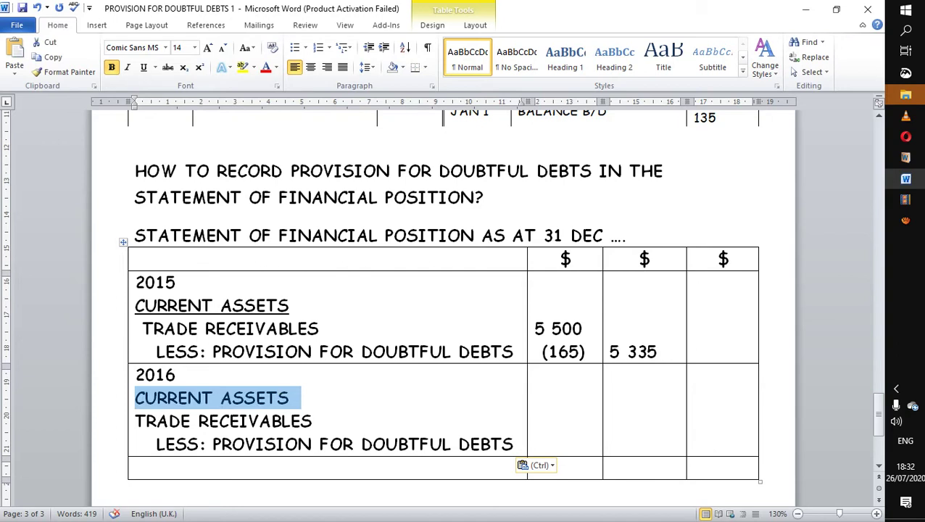
left_click(144, 67)
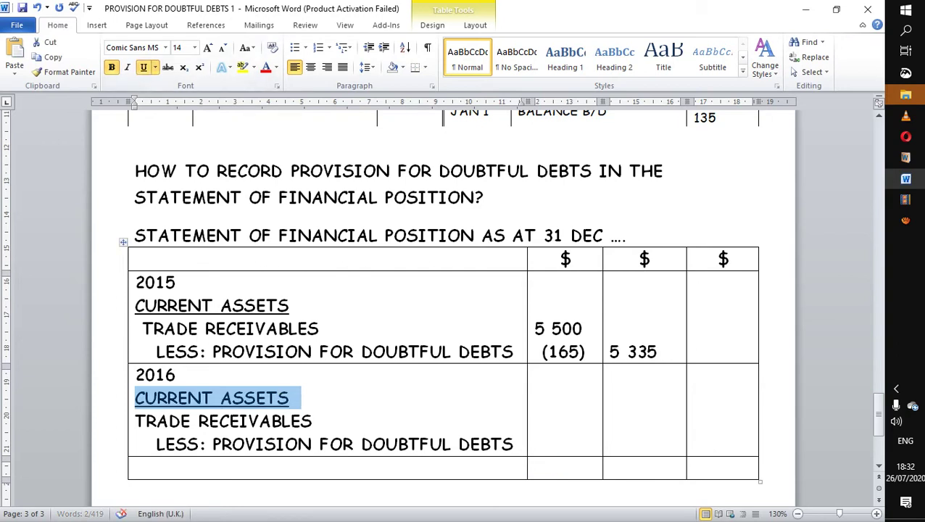
Step: Enter the 2016 total trade receivables, 6 200, in the first $ column on the TRADE RECEIVABLES line
left_click(535, 374)
key("Return")
key("Return")
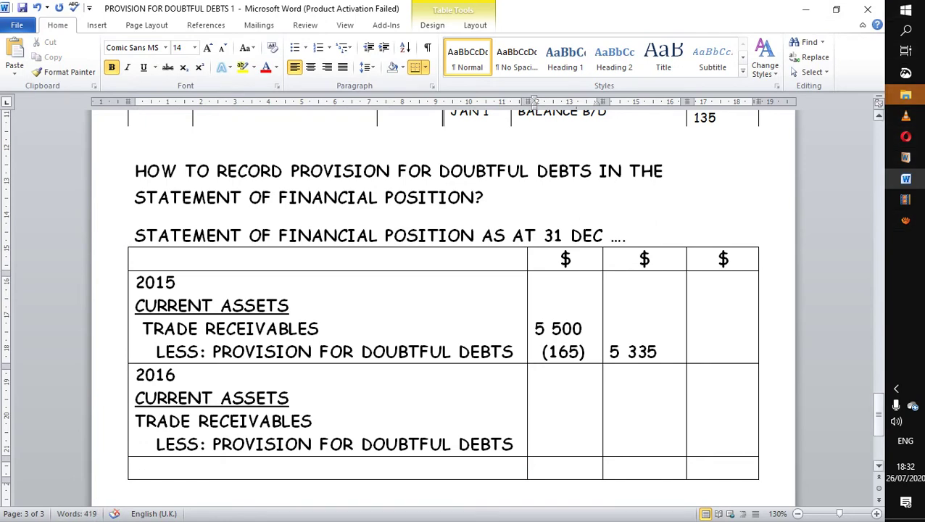
left_click_drag(878, 412, 878, 373)
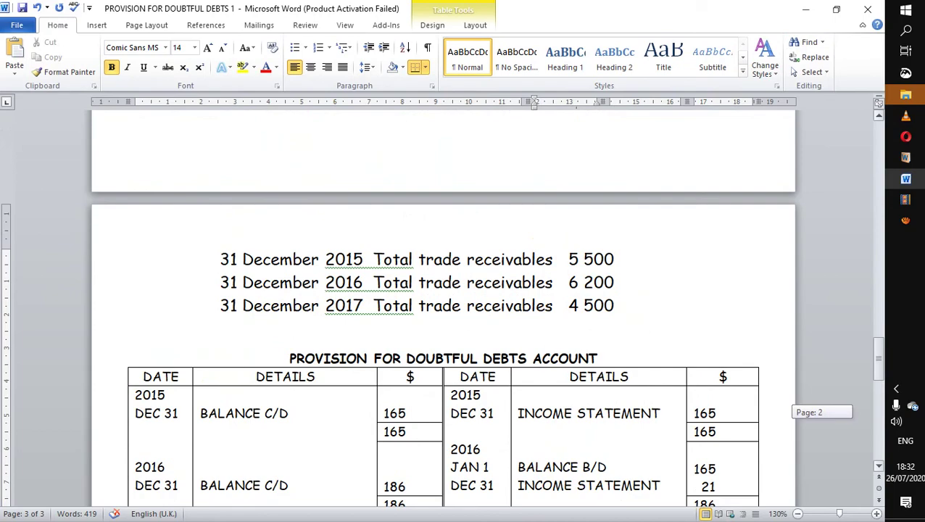
left_click_drag(878, 373, 878, 442)
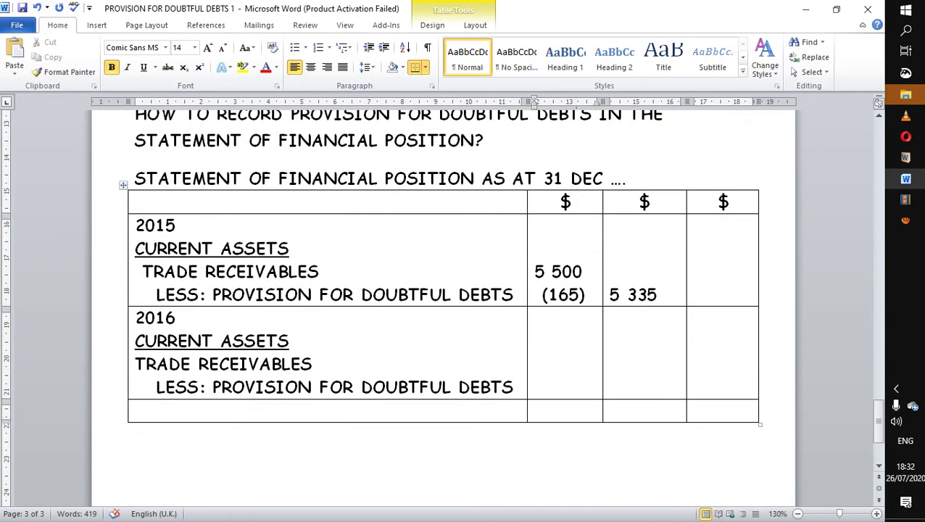
type("6 200")
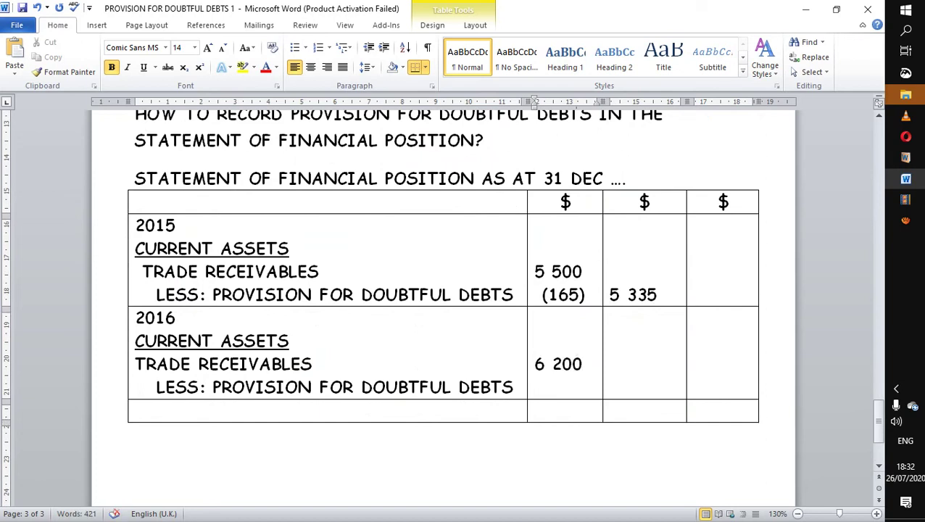
Step: Enter the 2016 provision from the provision account as (186) below 6 200, indented slightly from the cell's edge
key("Return")
type("(")
left_click_drag(877, 424, 877, 370)
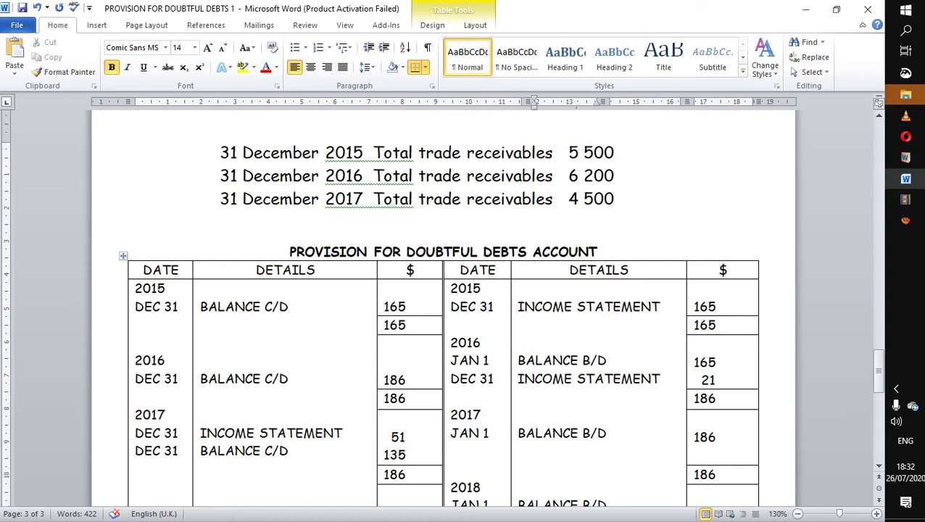
left_click_drag(878, 370, 878, 424)
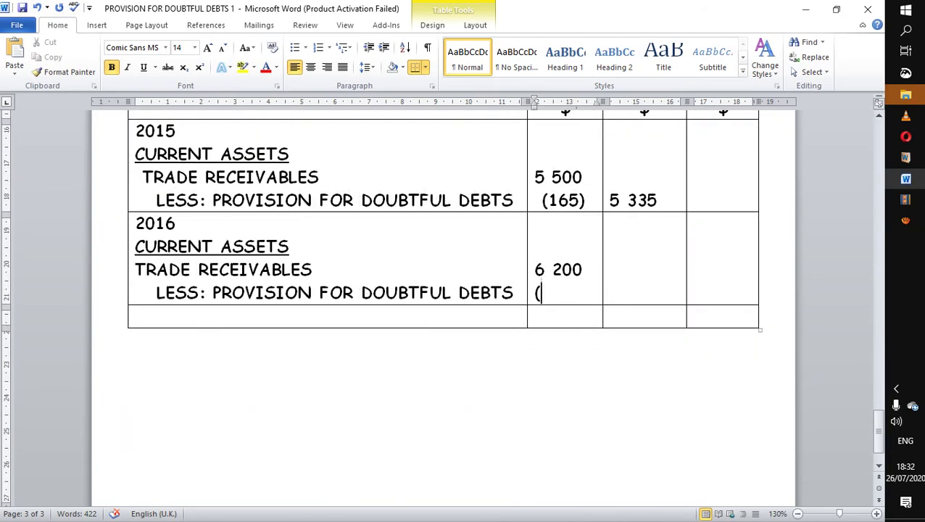
type("186")
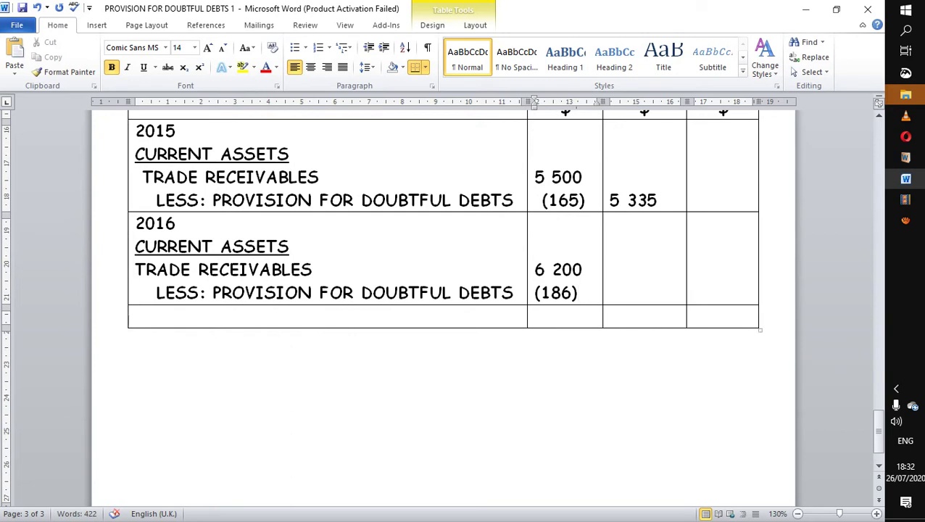
key("Home")
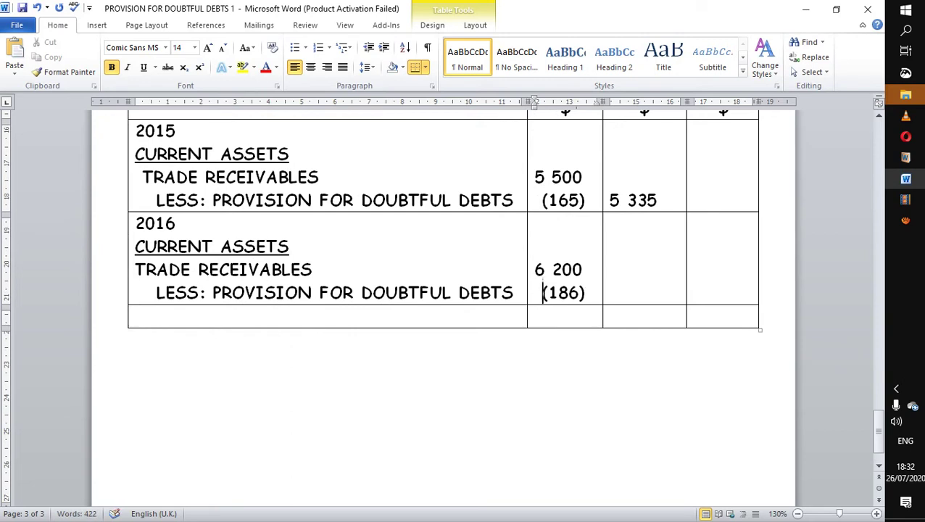
Step: Enter the 2016 net receivables 6 014 in the second $ column on the provision line
key("Tab")
key("Down")
key("Down")
key("Down")
type("6 0")
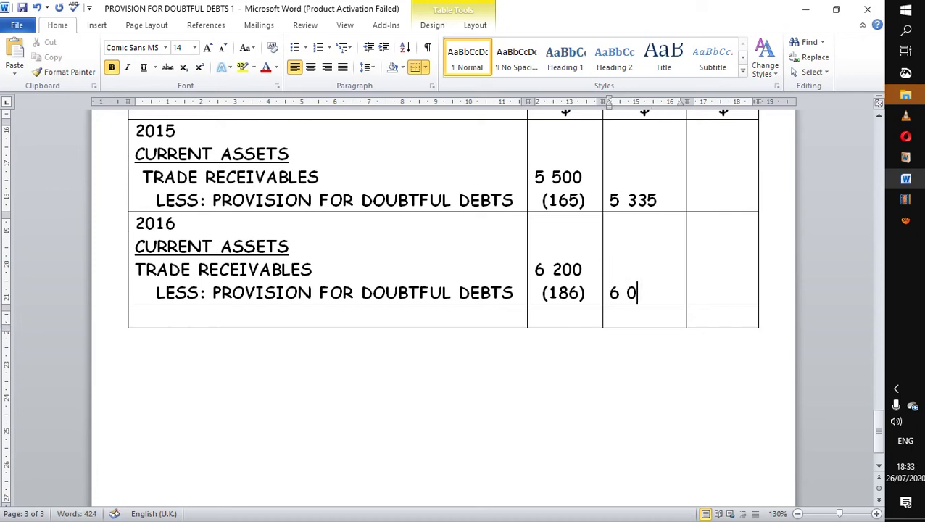
type("15")
key("BackSpace")
type("4")
Step: Label the last table row 2017 and copy the 2016 CURRENT ASSETS heading with its receivables and provision lines below the year
type("2")
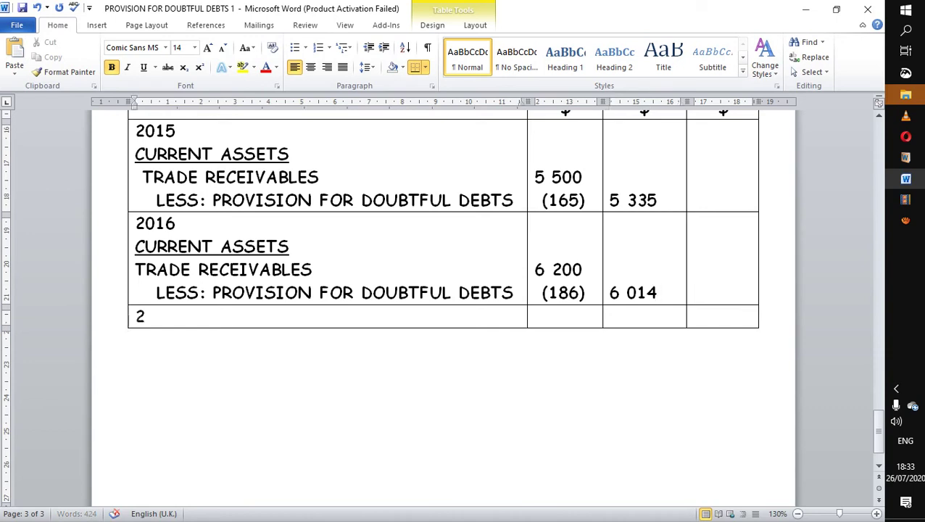
type("017")
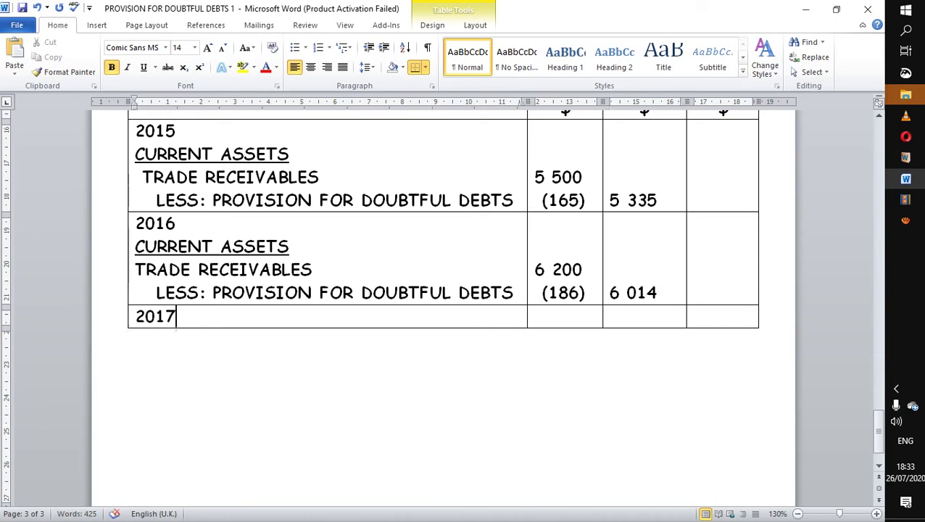
key("Return")
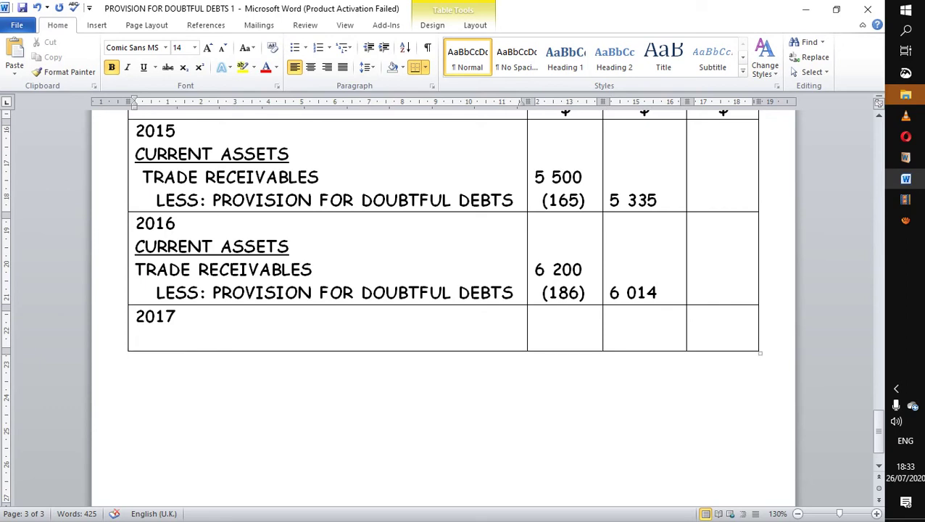
left_click_drag(135, 246, 513, 292)
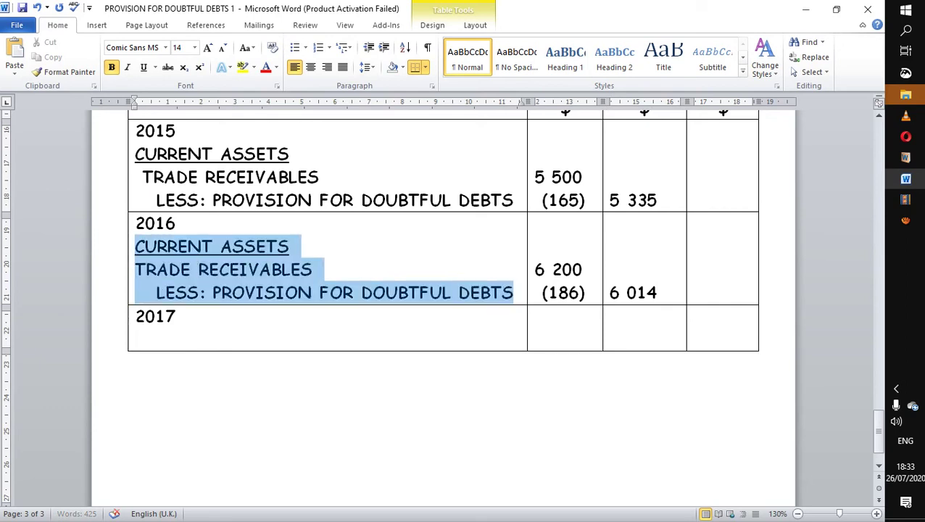
left_click(52, 57)
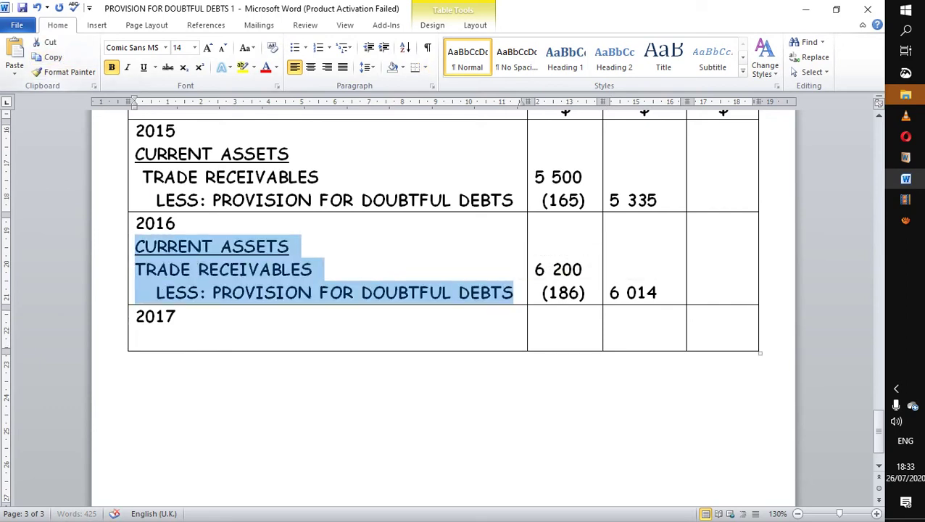
left_click(137, 338)
left_click(14, 71)
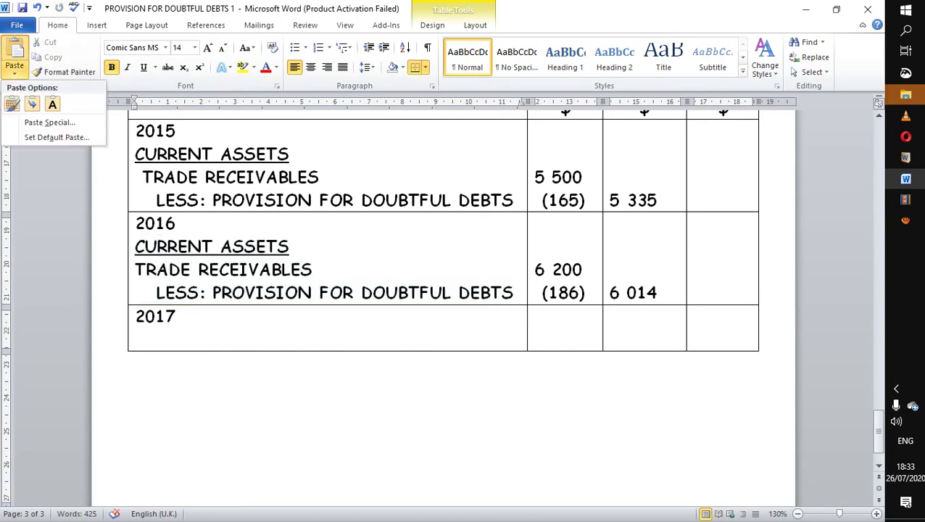
left_click(12, 104)
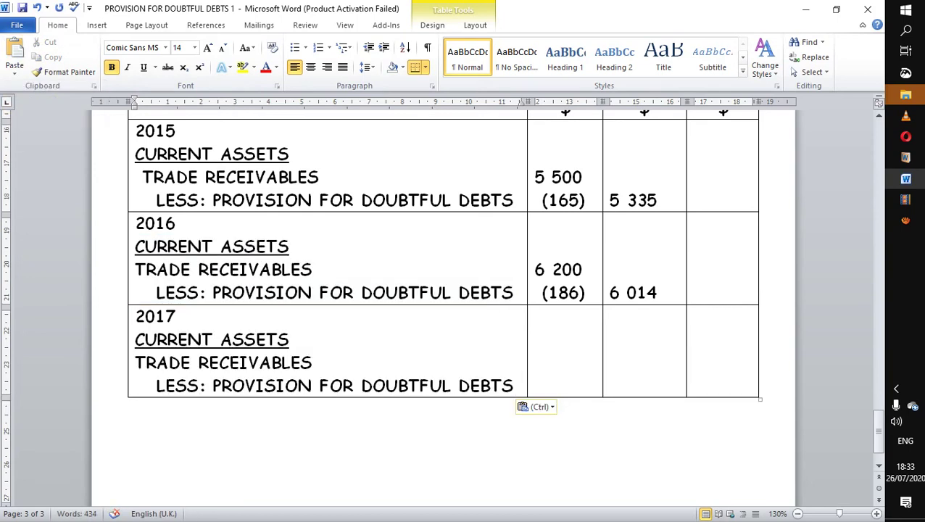
Step: Enter the 2017 total trade receivables, 4 500, in the first $ column on the TRADE RECEIVABLES line
left_click(535, 316)
key("Return")
key("Return")
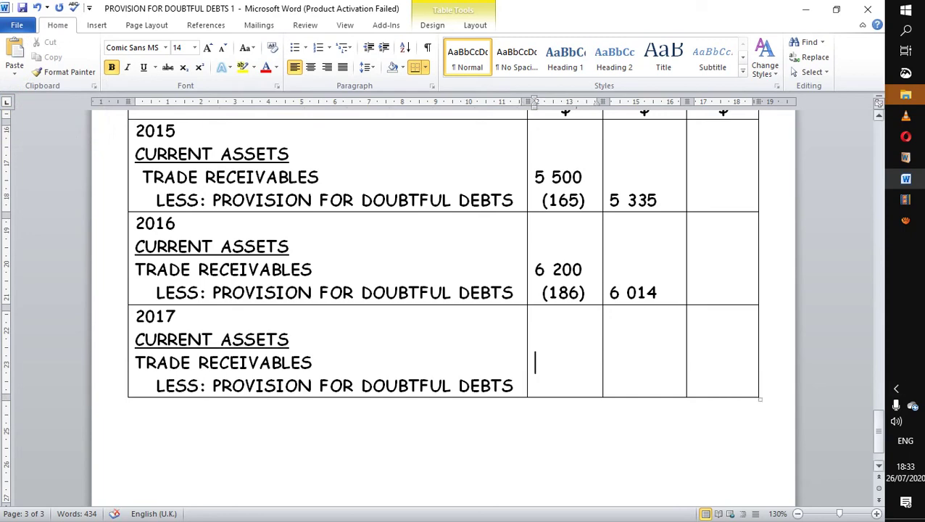
mouse_move(878, 426)
left_mouse_down()
mouse_move(878, 374)
mouse_move(878, 429)
left_mouse_up()
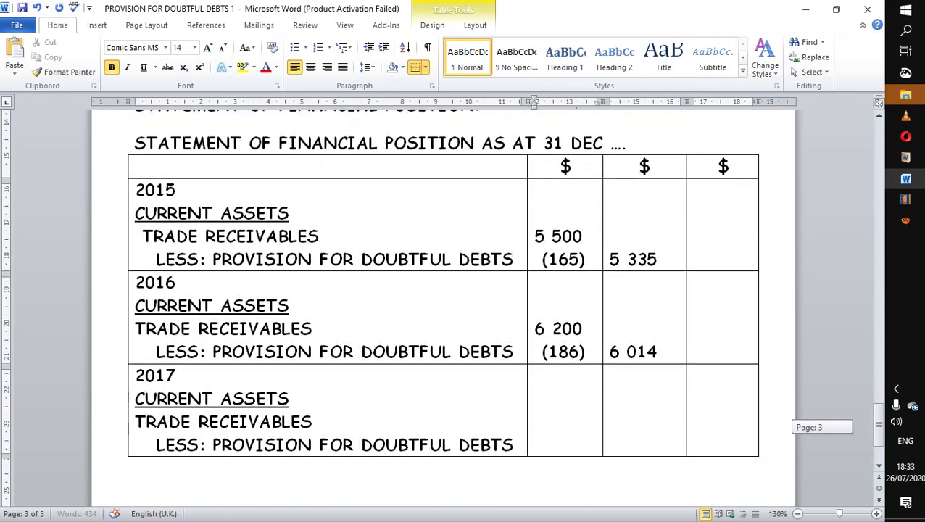
type("4 500")
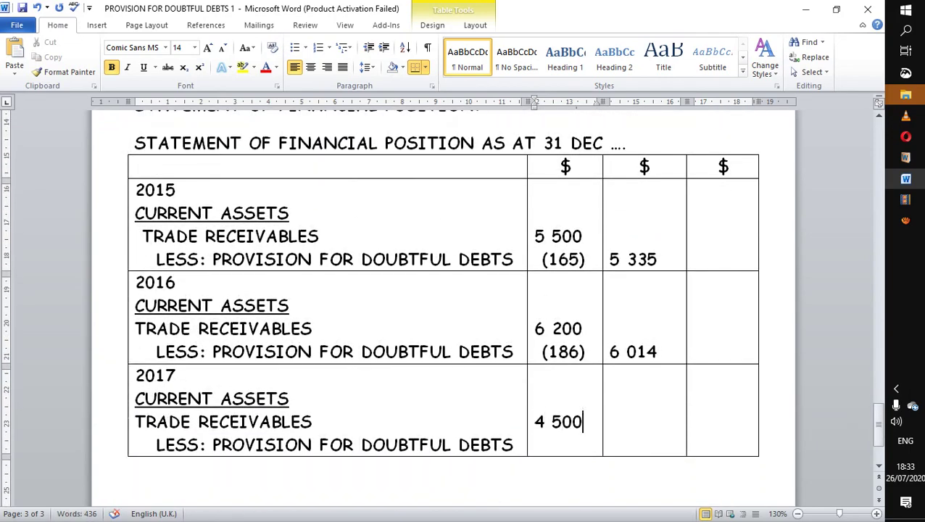
Step: Enter the 2017 provision from the provision account as (135) below 4 500, indented slightly from the cell's edge
key("Return")
type("(")
scroll(442, 308, "up", 4)
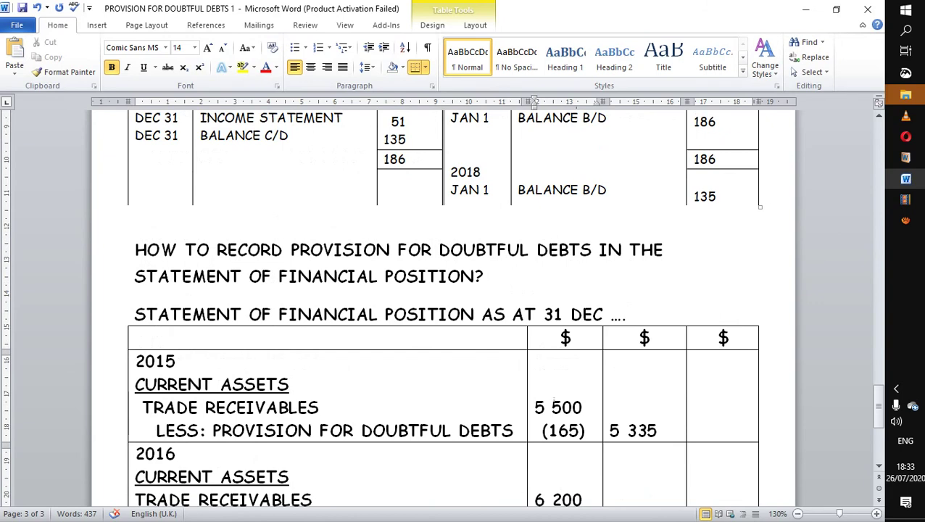
scroll(442, 308, "down", 5)
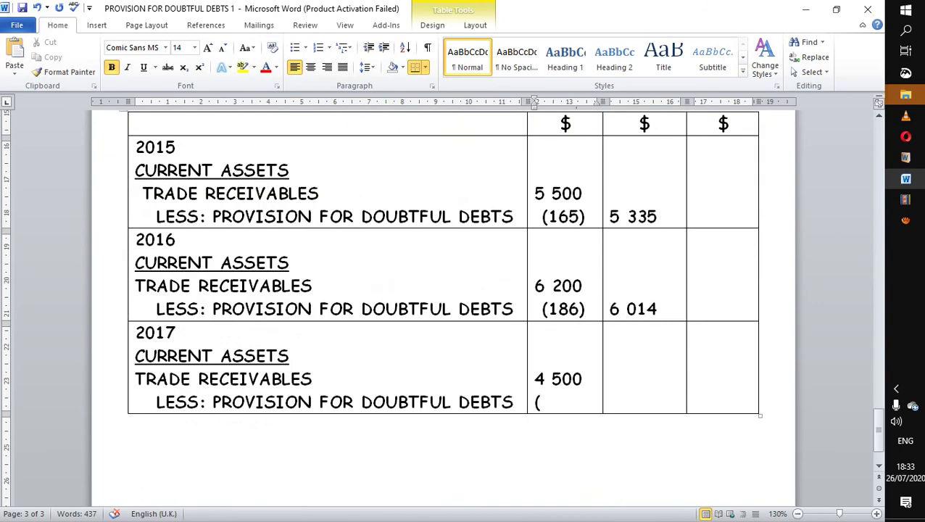
type("135)")
left_click(534, 401)
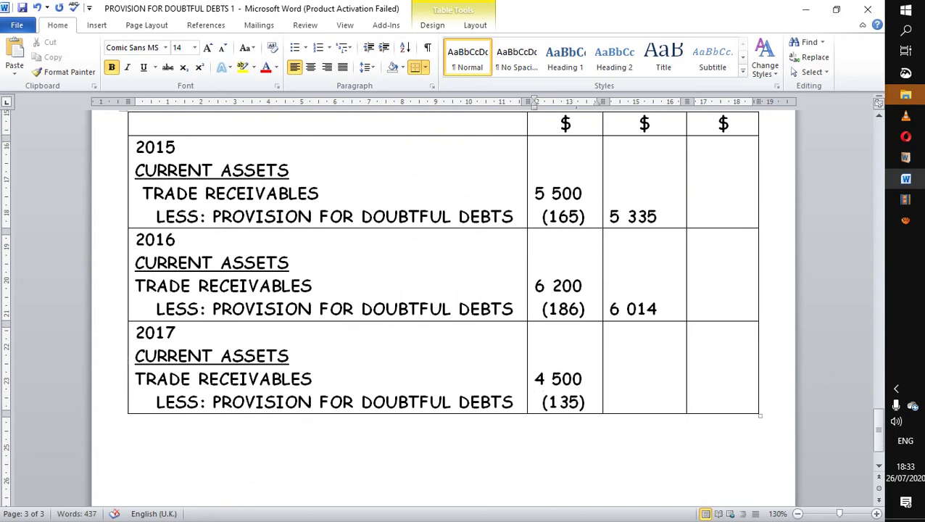